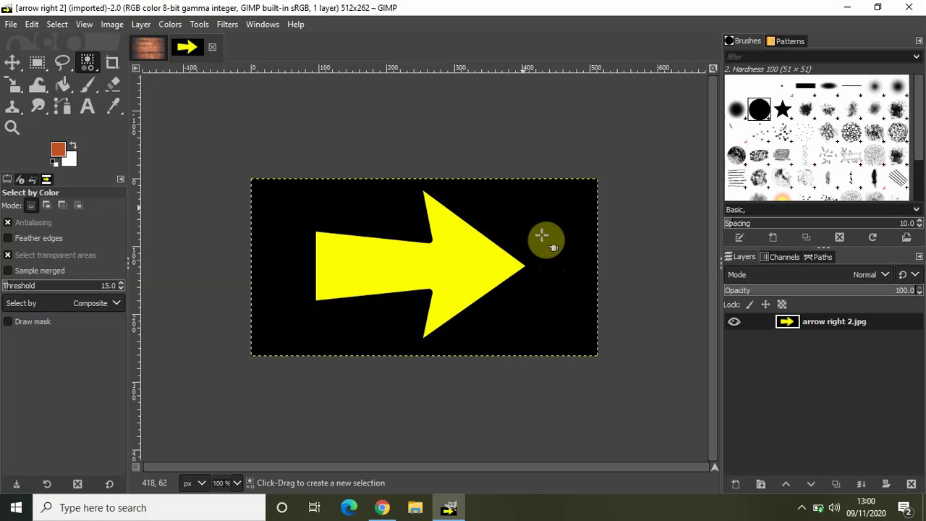
Add an alpha channel to the arrow image's single layer.
left_click_drag(521, 250, 539, 230)
left_click_drag(539, 230, 535, 218)
right_click(814, 321)
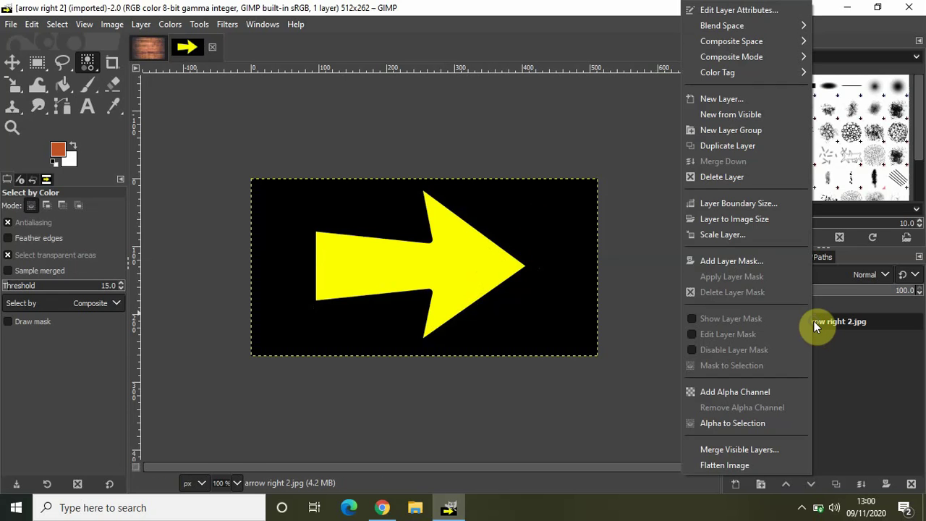
left_click(746, 391)
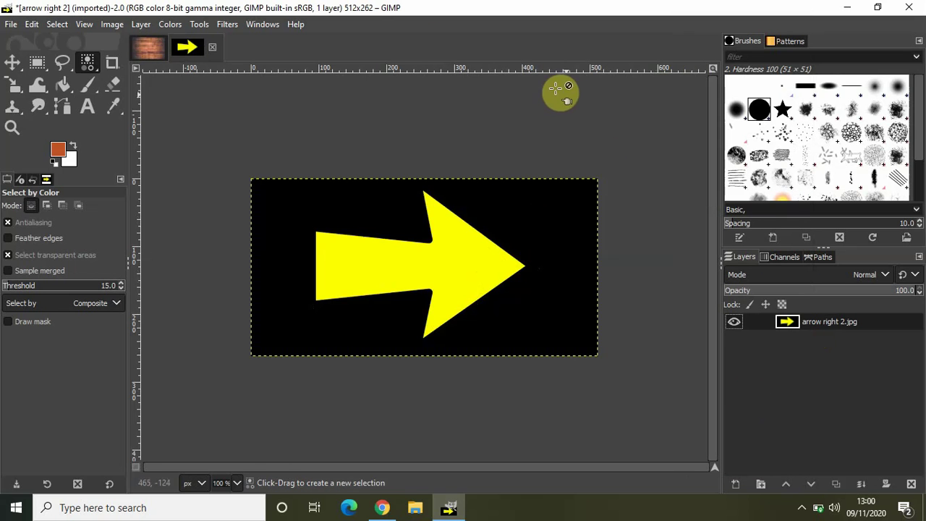
Switch to the By Color Select tool.
left_click(205, 28)
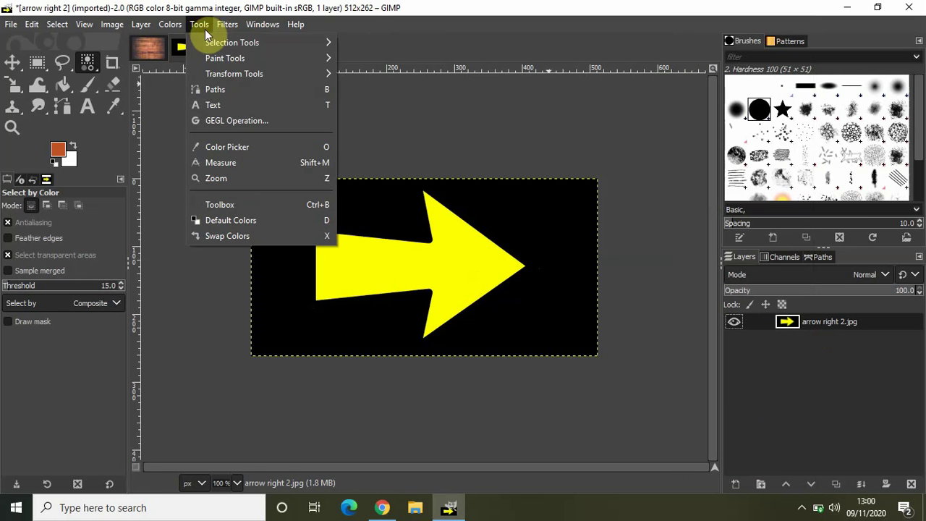
mouse_move(243, 45)
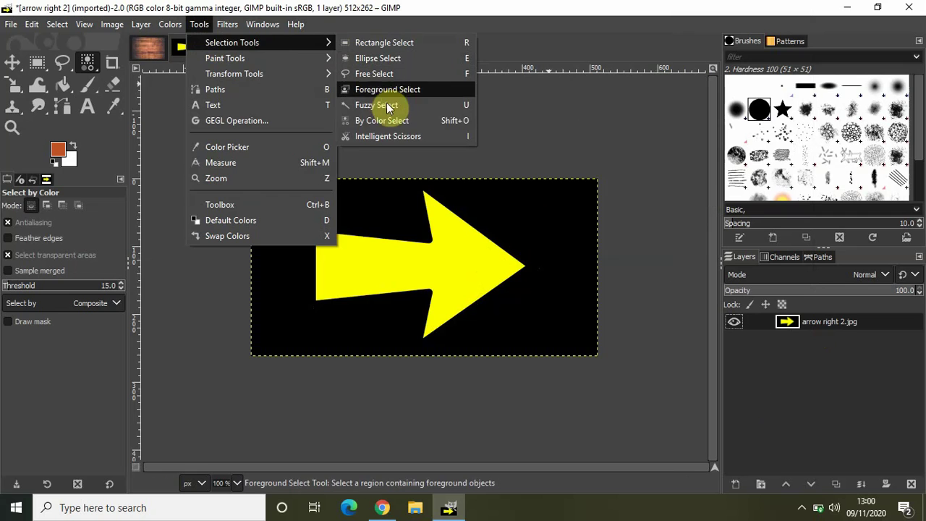
left_click(406, 120)
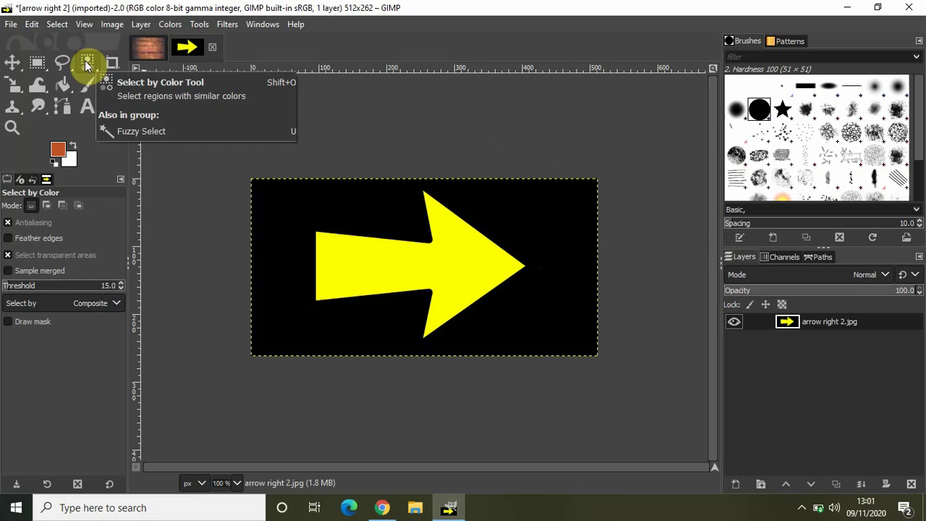
Erase the black background, undo it, then delete the yellow arrow to transparency instead.
left_click(526, 212)
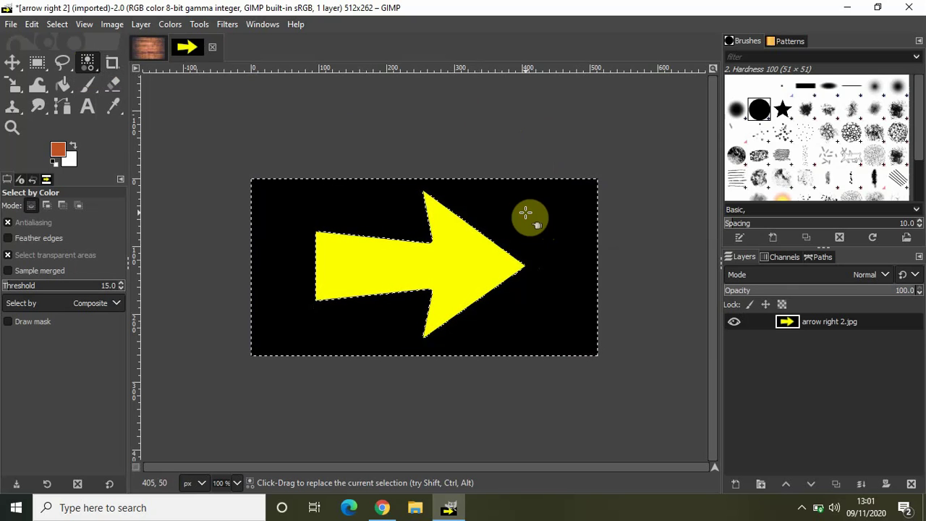
key("Delete")
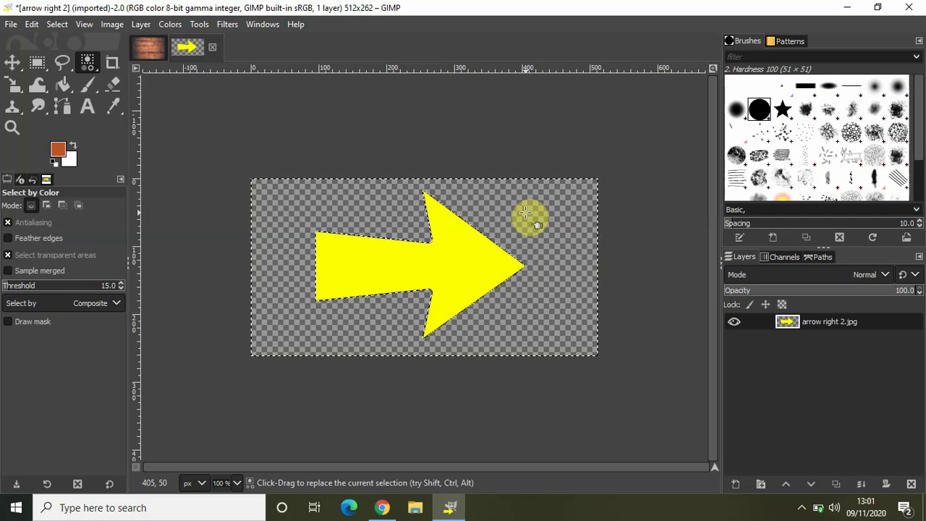
key("ctrl+z")
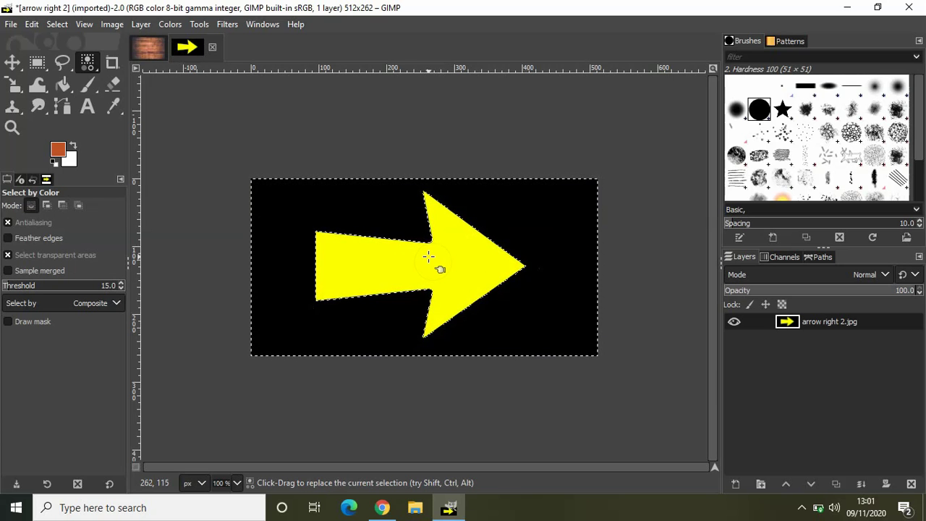
left_click(429, 257)
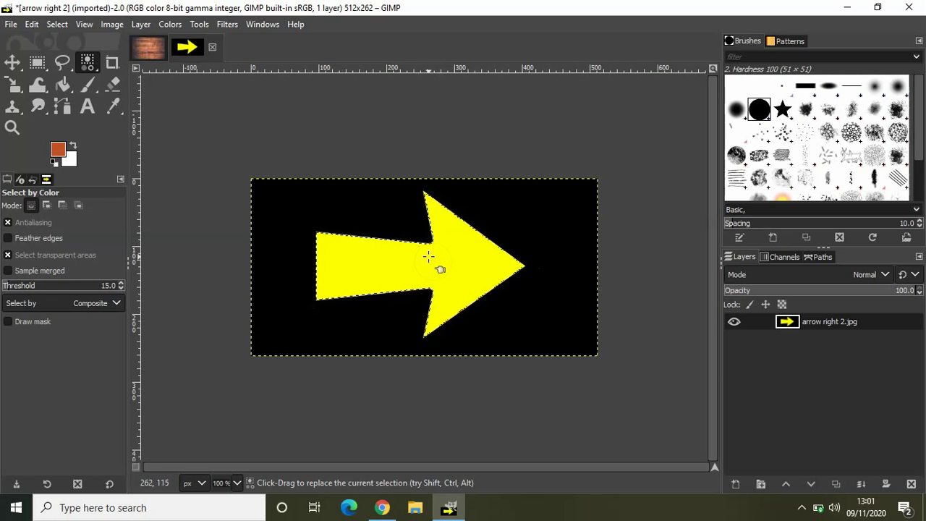
key("Delete")
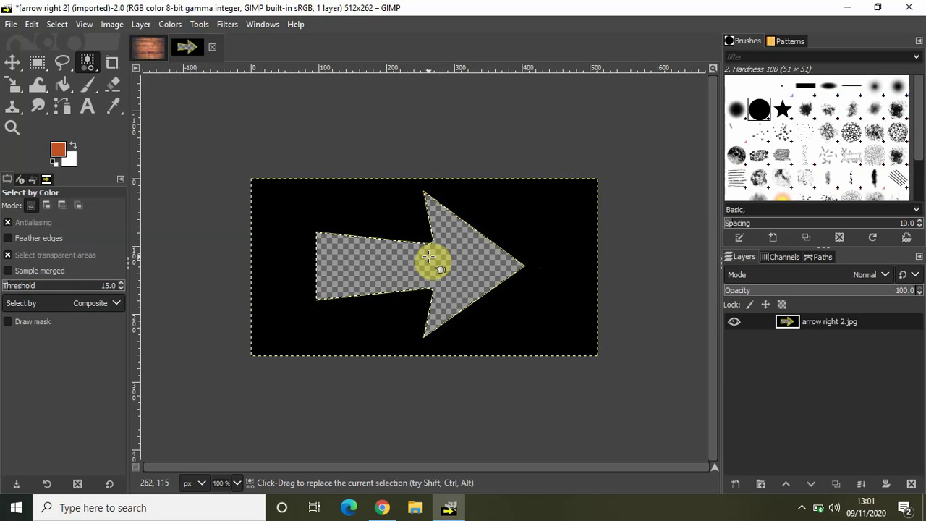
Set the foreground colour to greyish-brown 94827a.
left_click(57, 147)
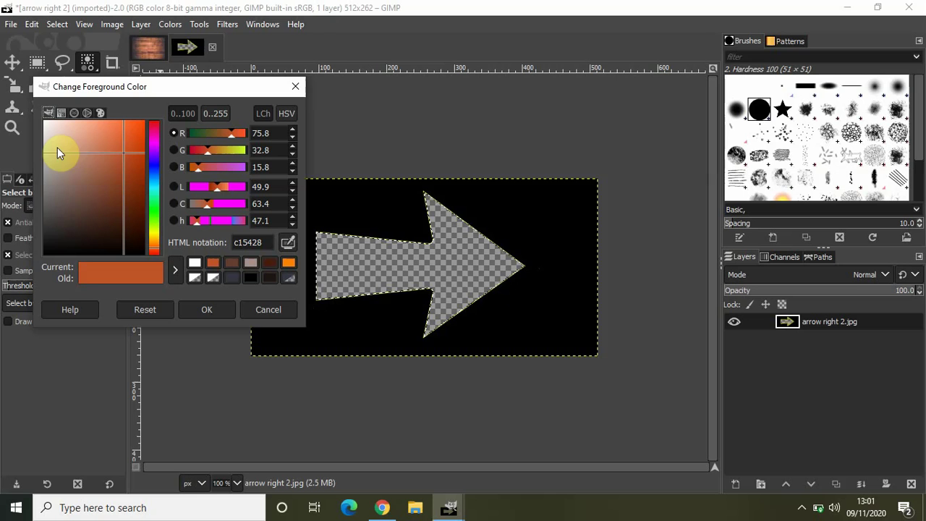
left_click(65, 194)
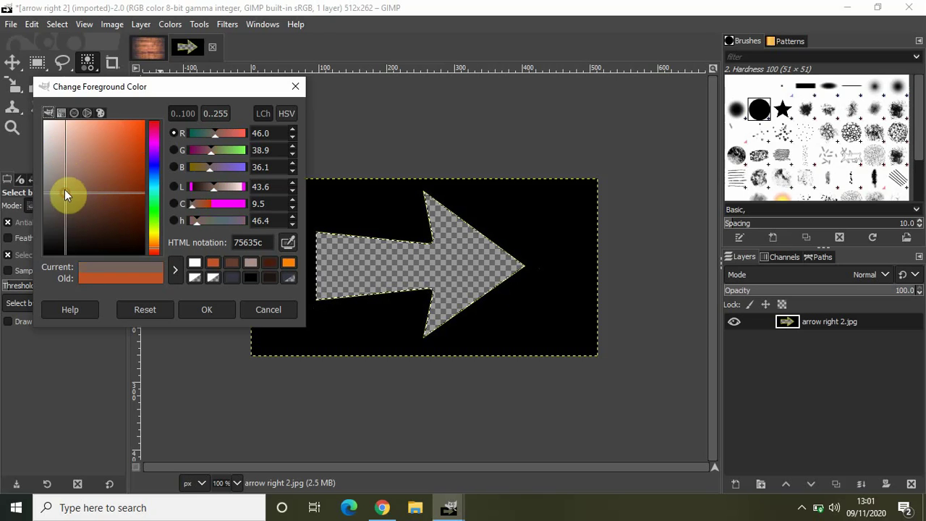
left_click(61, 176)
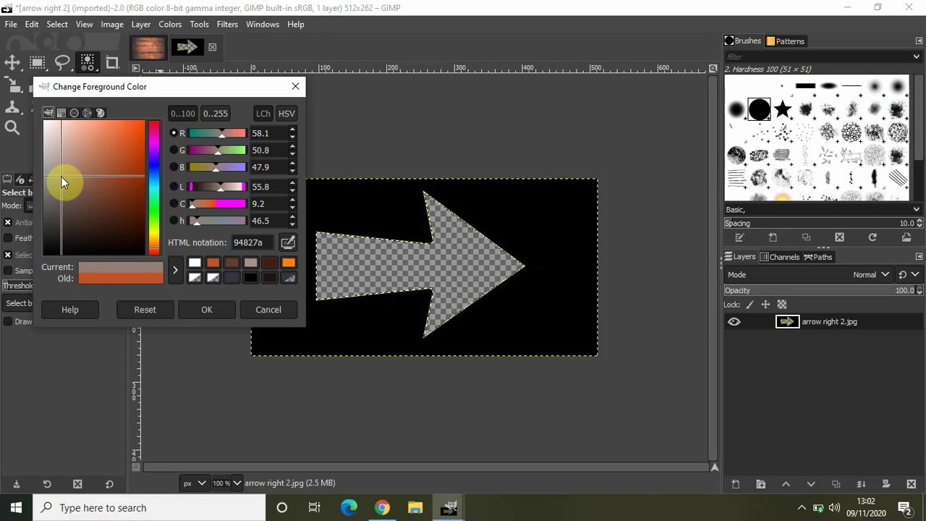
left_click(196, 308)
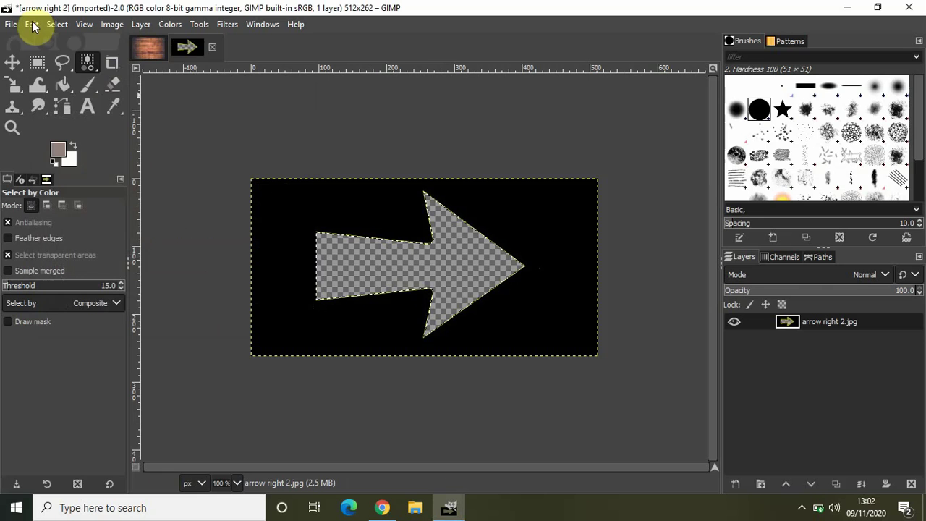
Fill the arrow hole with the foreground colour, then select the black background.
left_click(32, 24)
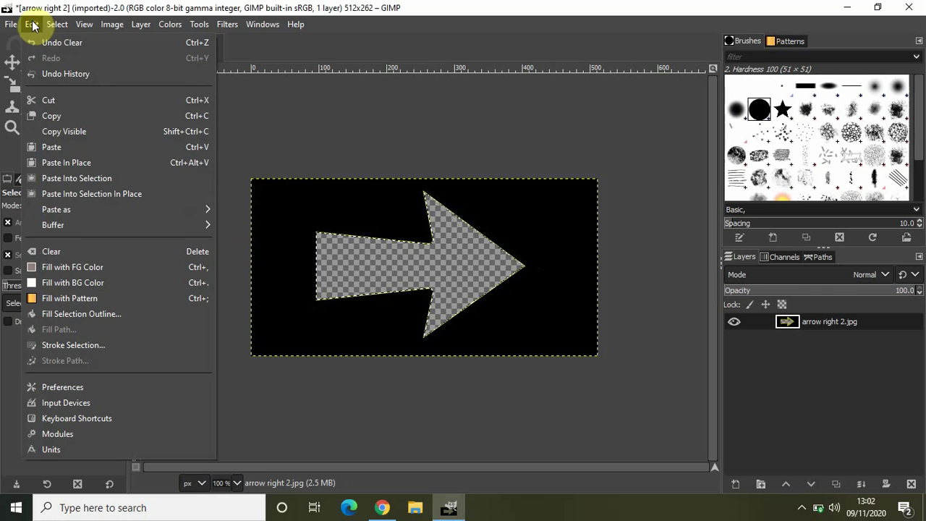
left_click(67, 266)
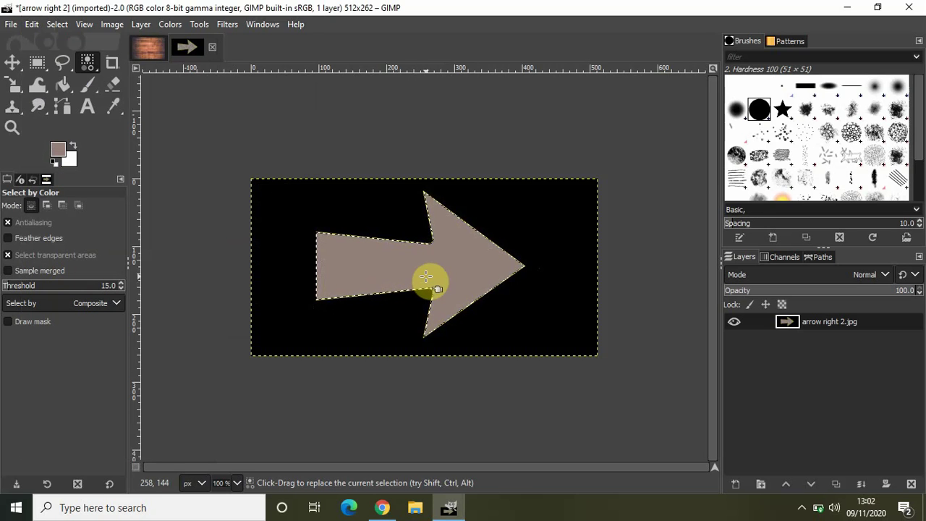
left_click(552, 227)
left_click(541, 212)
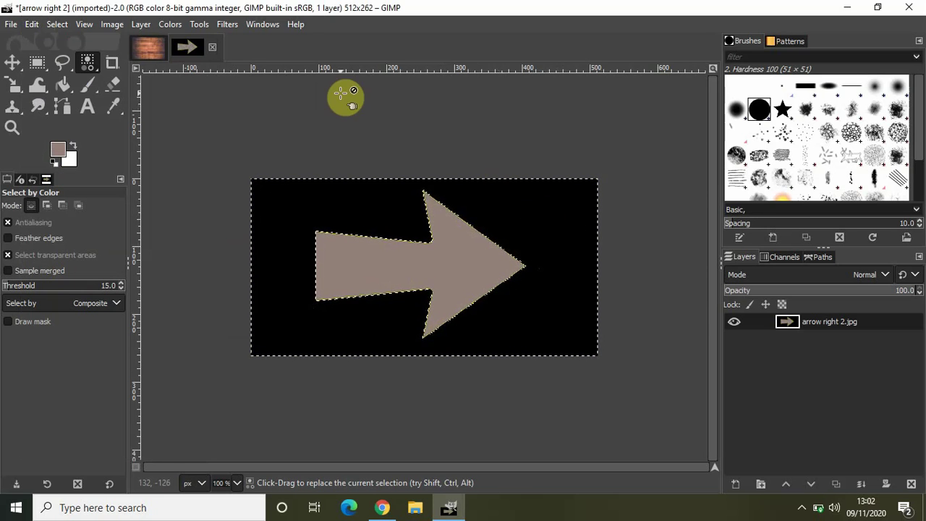
Set the foreground colour to bright orange fa5e20.
left_click(57, 148)
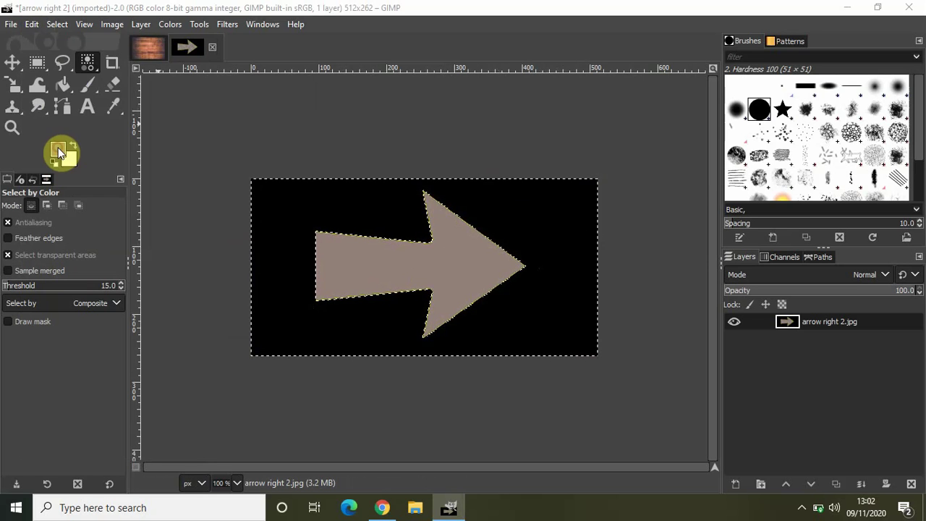
left_click(108, 156)
left_click_drag(118, 145, 131, 125)
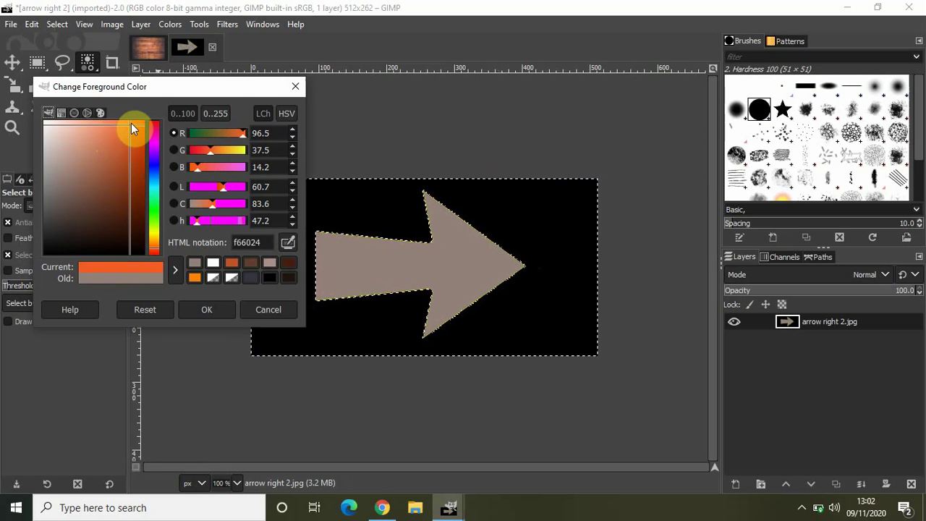
left_click(205, 311)
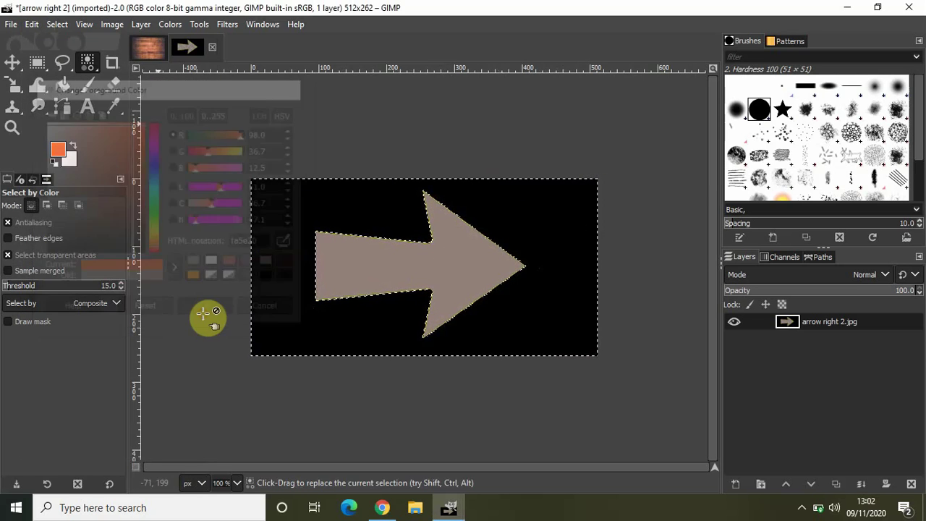
Fill the black background with orange, then undo the fill.
left_click(32, 26)
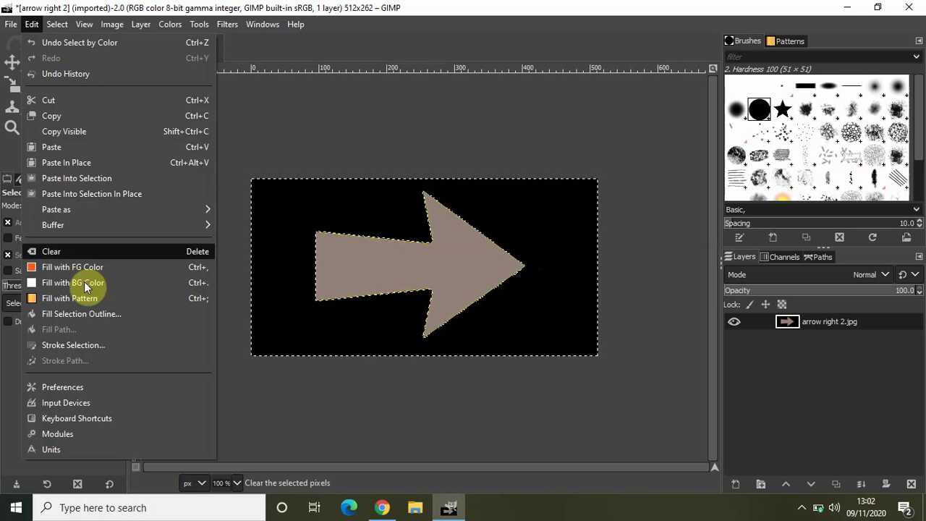
left_click(81, 269)
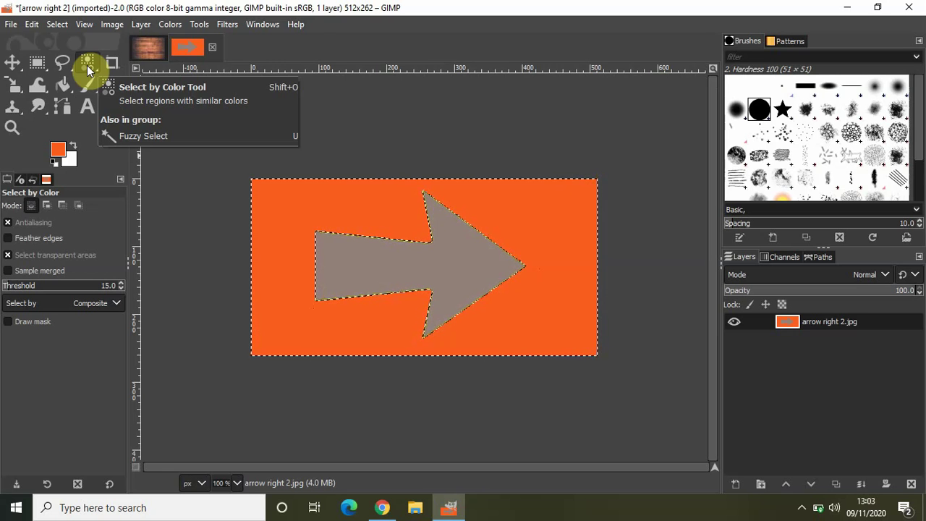
key("ctrl")
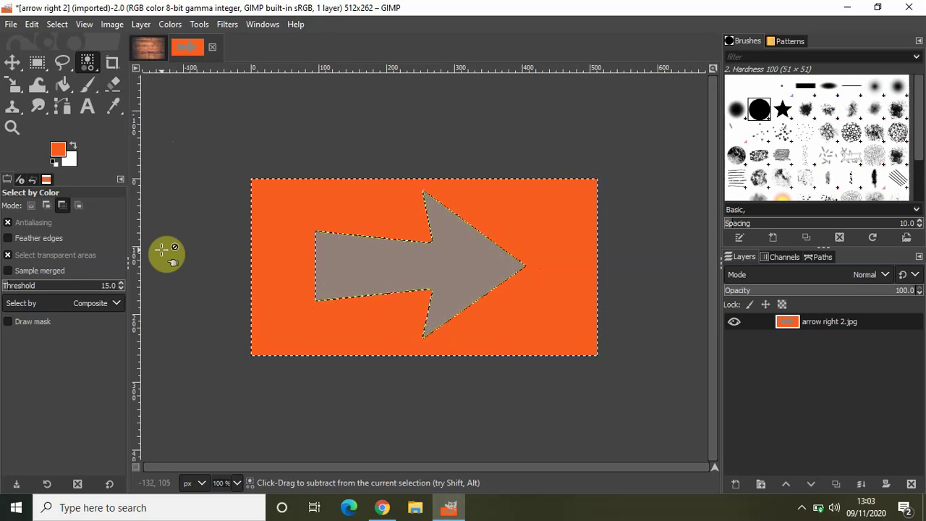
key("Delete")
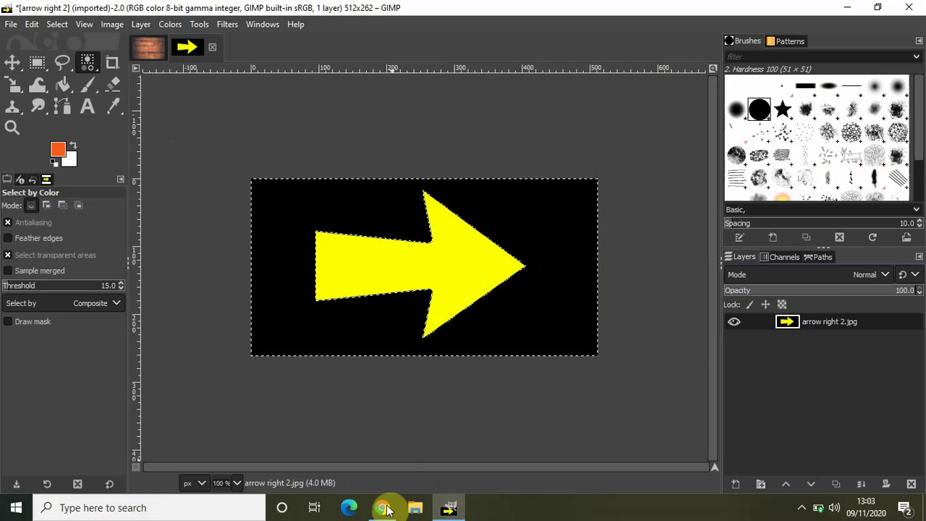
left_click(385, 508)
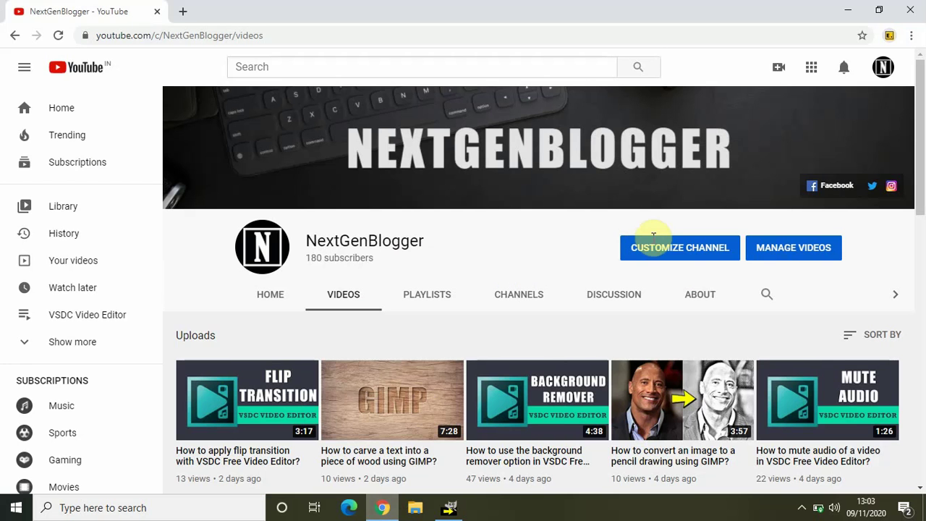
left_click_drag(922, 128, 924, 167)
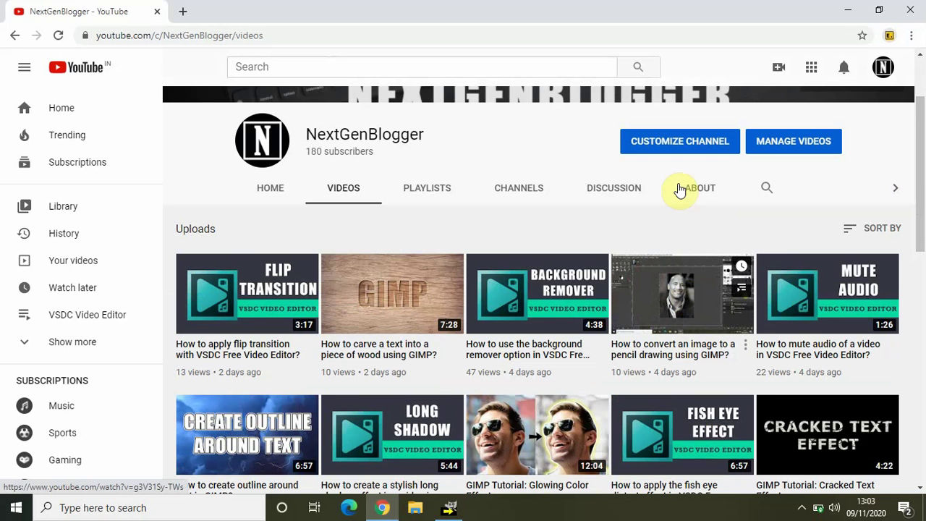
left_click(449, 508)
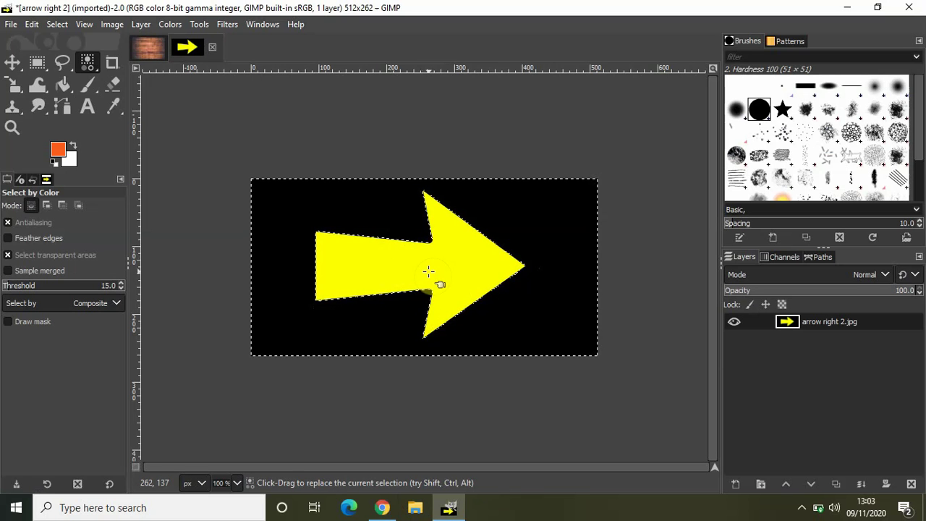
Select the black background by colour and delete it to transparency.
left_click(542, 239)
left_click(546, 233)
key("Delete")
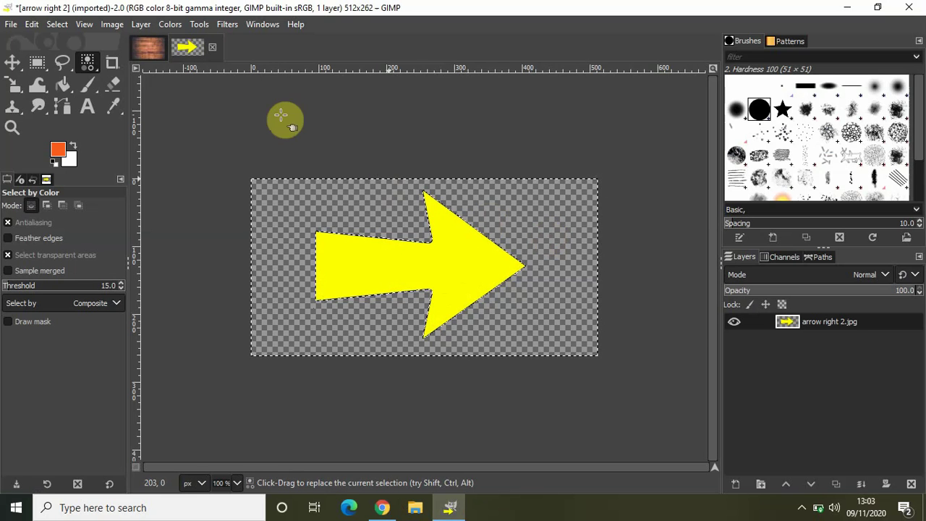
Clear the selection, copy the arrow, and switch to the Table image.
left_click(54, 26)
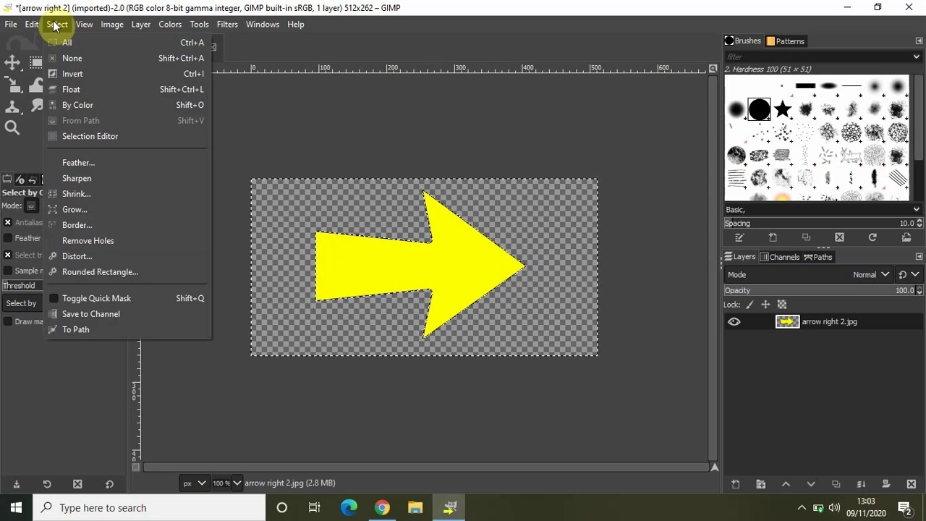
left_click(68, 58)
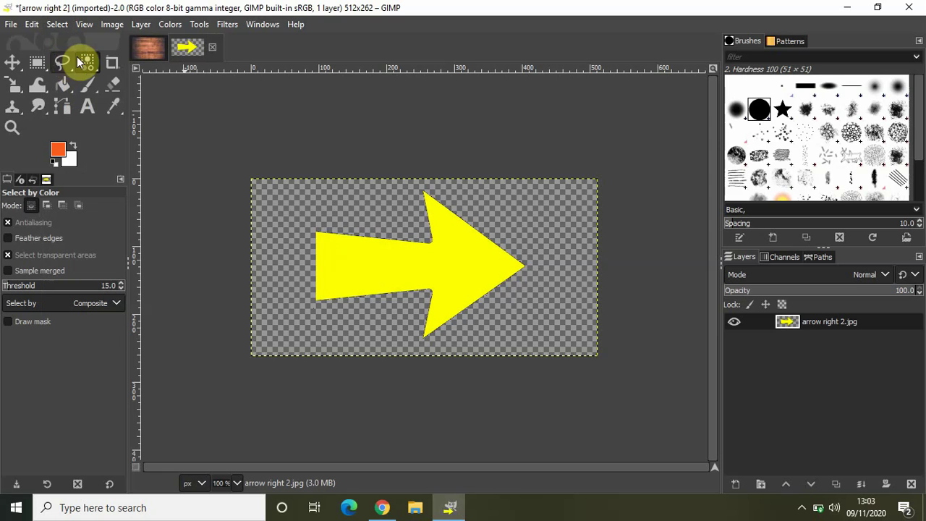
left_click(31, 26)
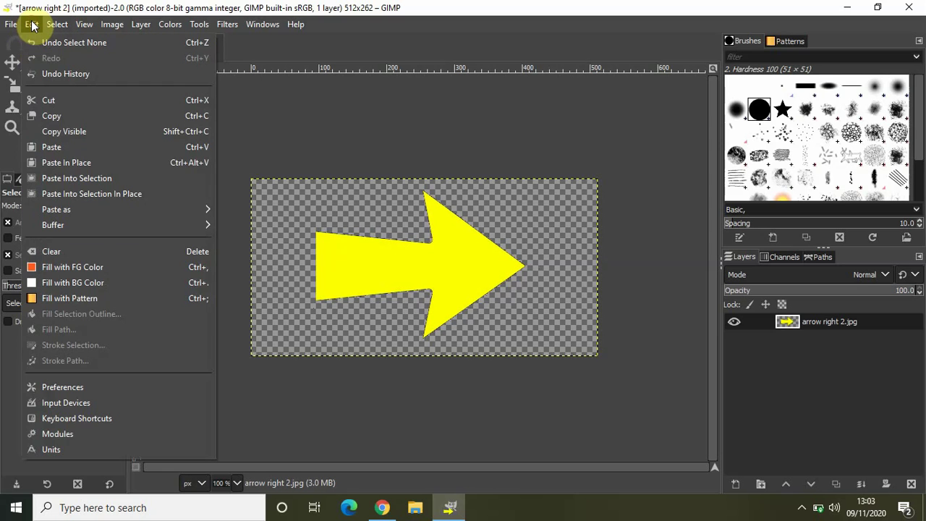
left_click(55, 116)
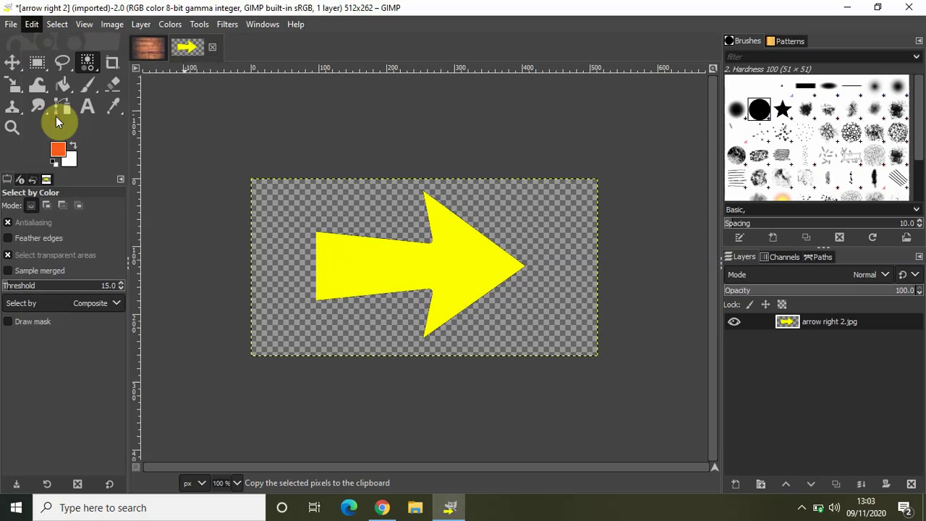
left_click(144, 47)
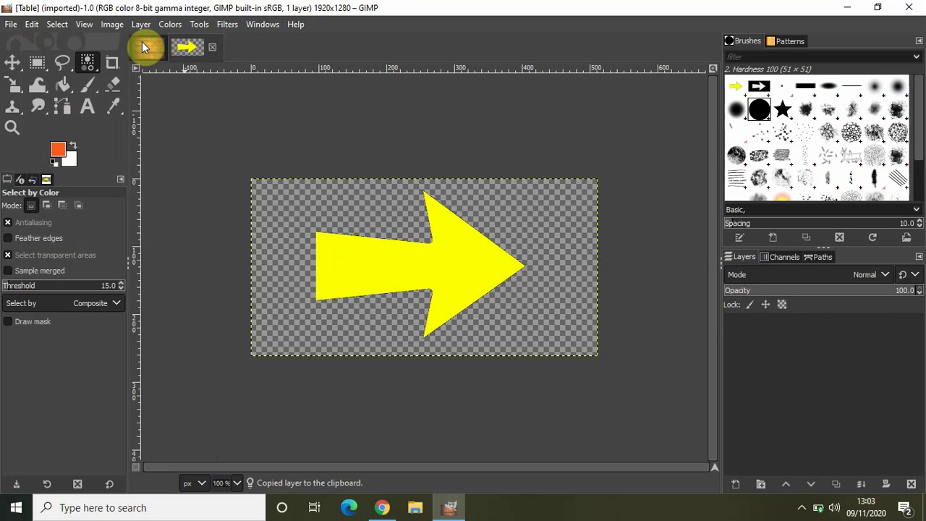
Paste the arrow into the Table image as a new layer, then bring Chrome forward.
left_click(32, 26)
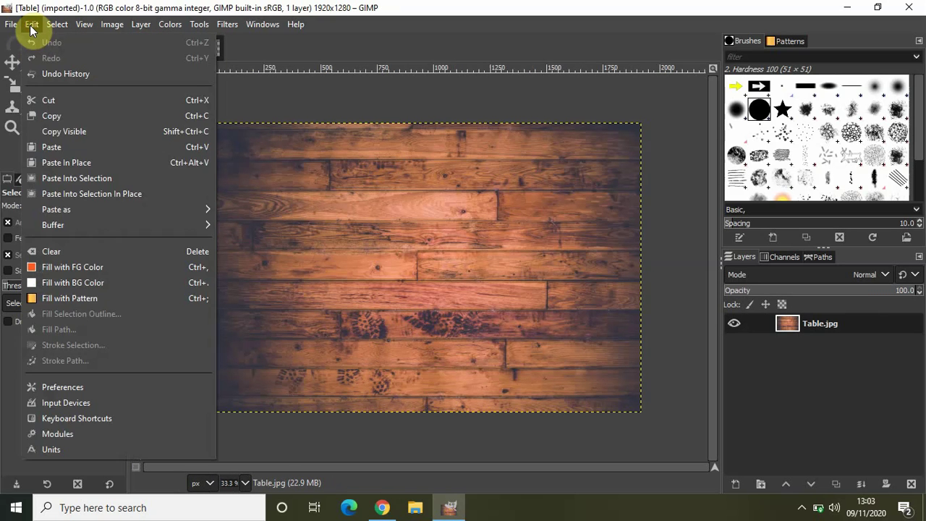
mouse_move(93, 209)
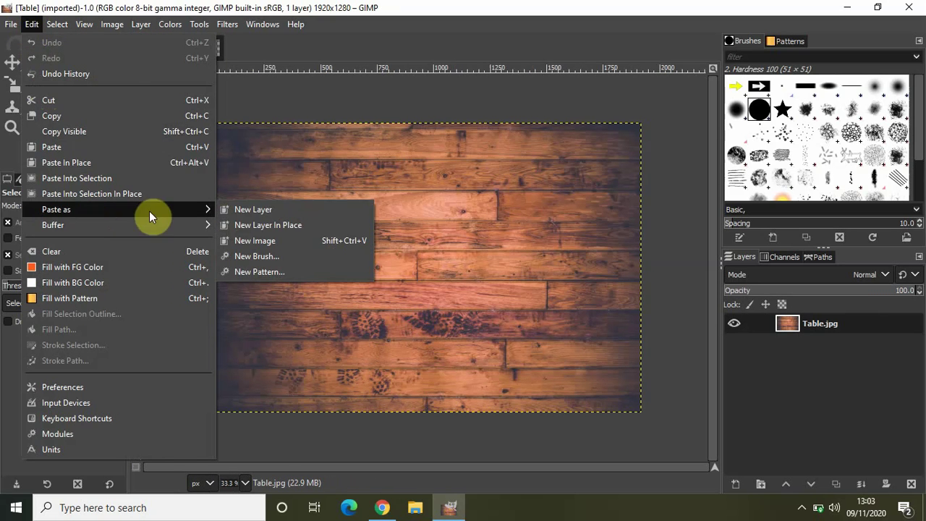
left_click(256, 212)
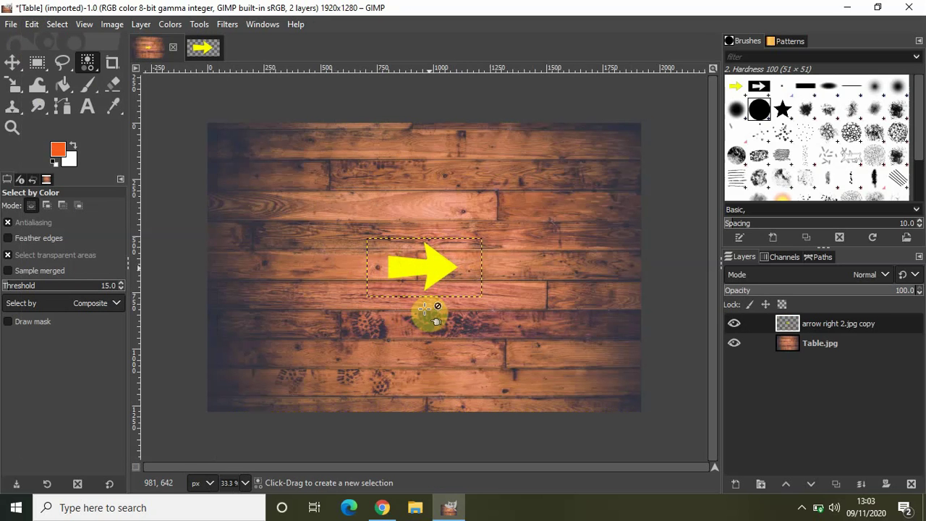
left_click(382, 507)
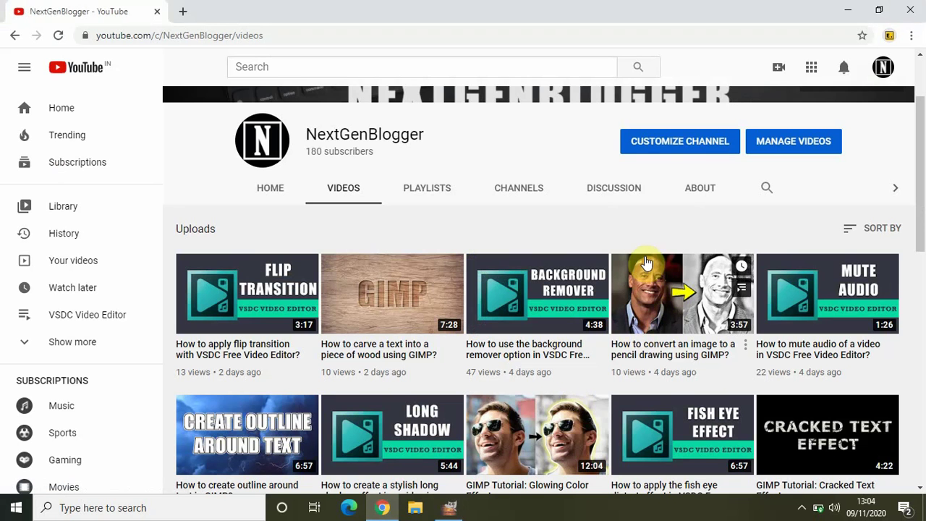
Go from the YouTube channel page back to GIMP's Table image.
mouse_move(640, 282)
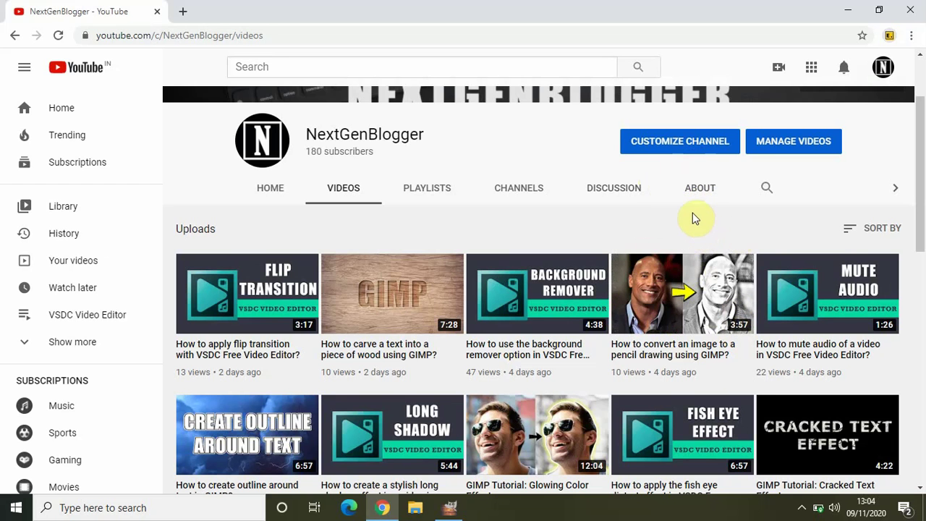
mouse_move(686, 286)
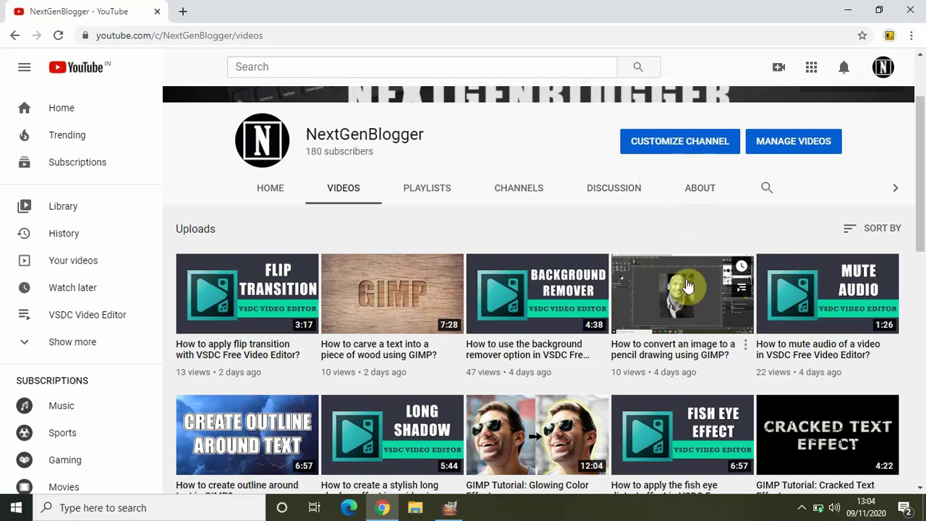
left_click(449, 507)
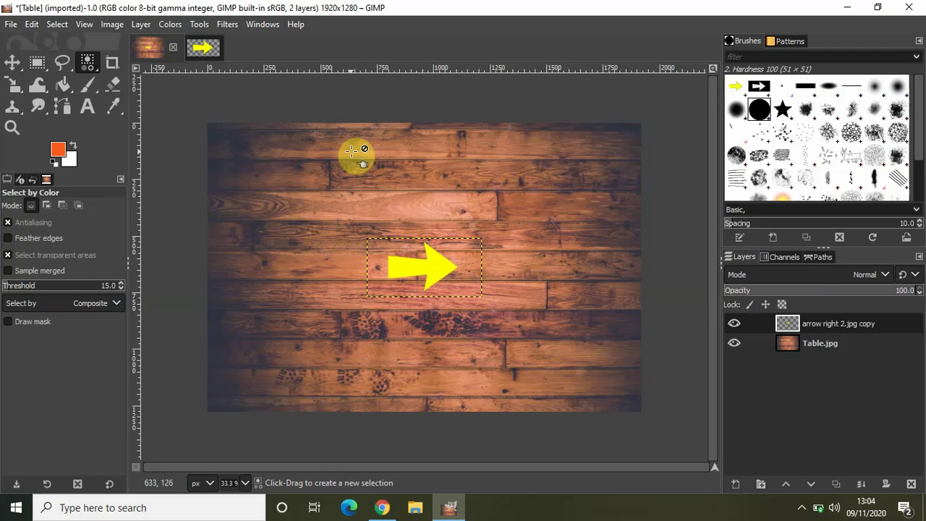
Undo the deletion in the arrow image to restore its black background.
left_click(203, 49)
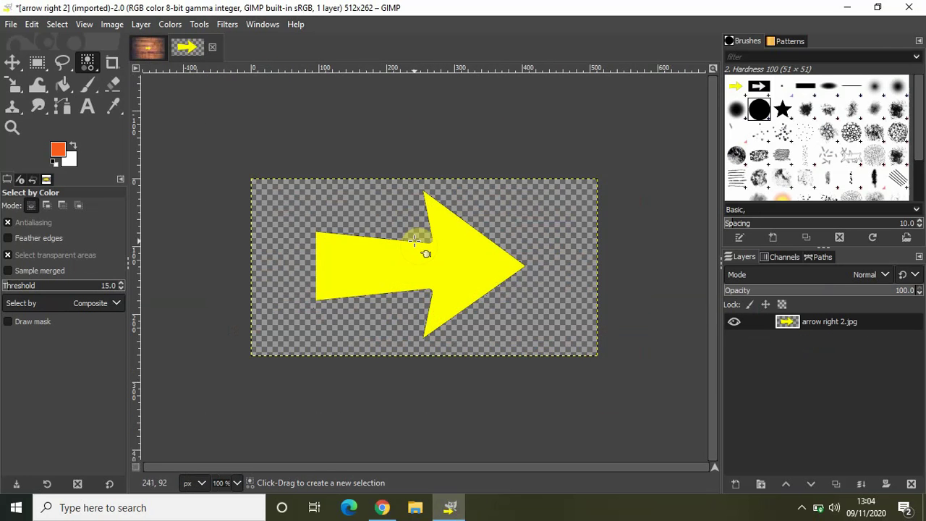
key("ctrl")
key("ctrl+z")
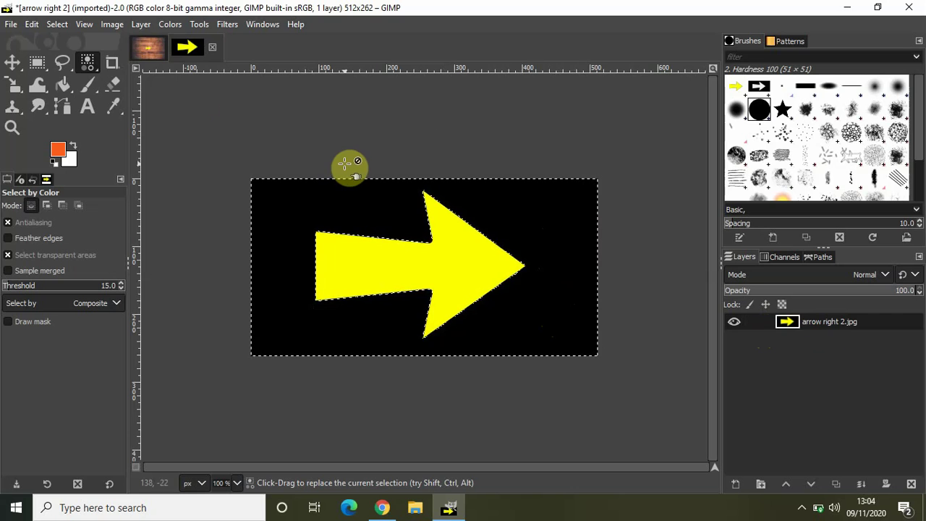
Return to the Table image, switching briefly to Chrome and back to GIMP.
left_click_drag(346, 165, 286, 134)
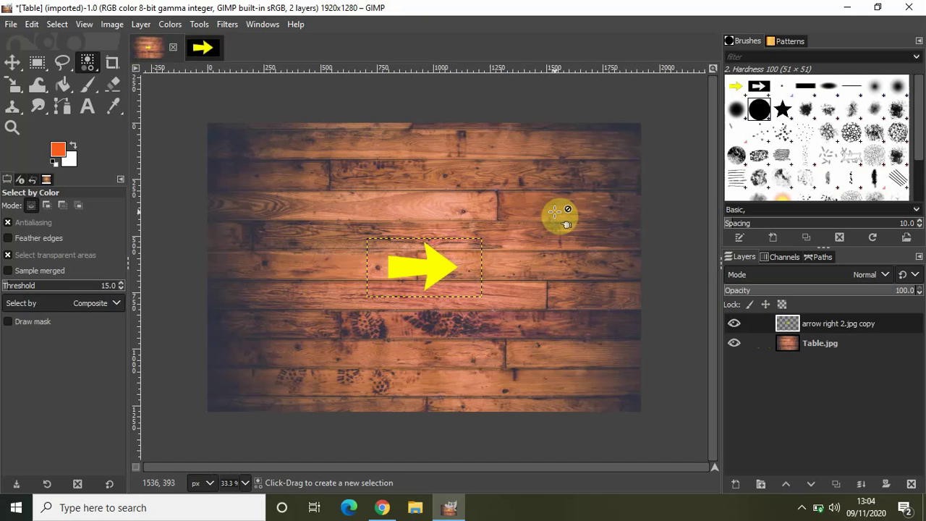
left_click(377, 509)
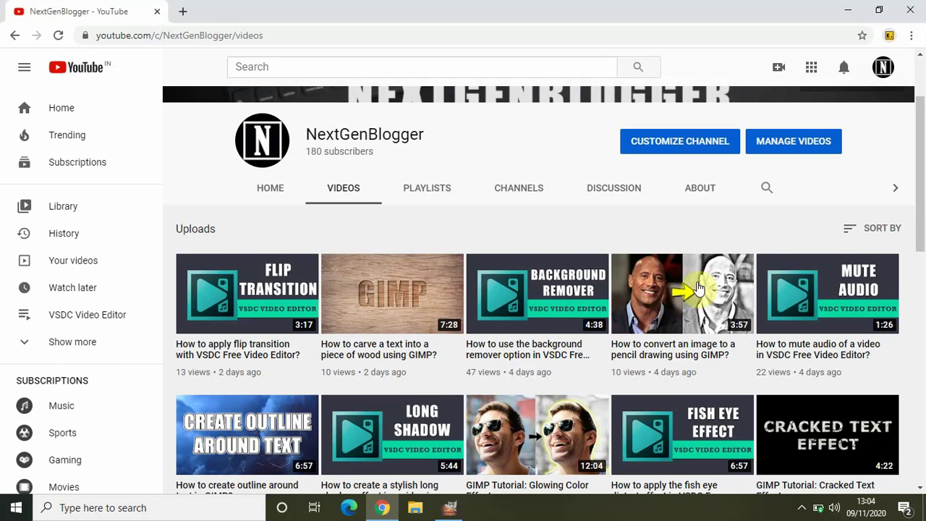
left_click(449, 507)
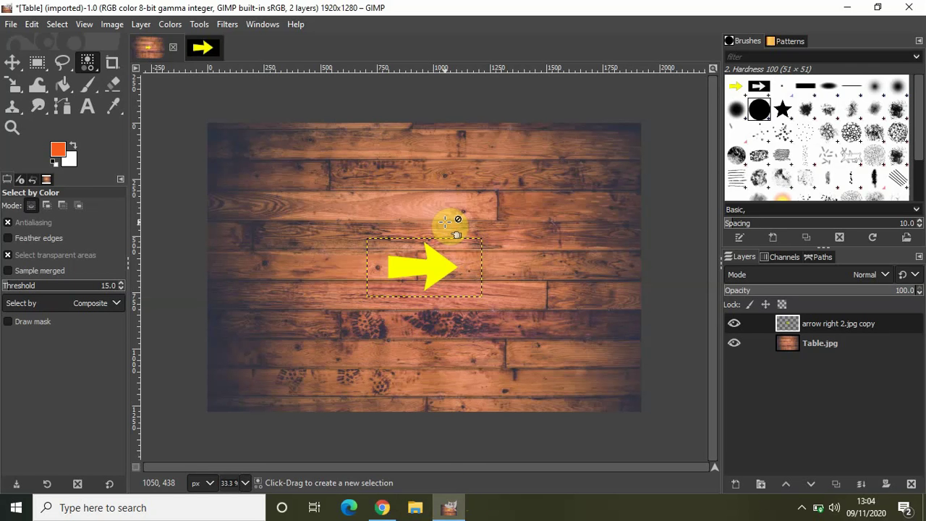